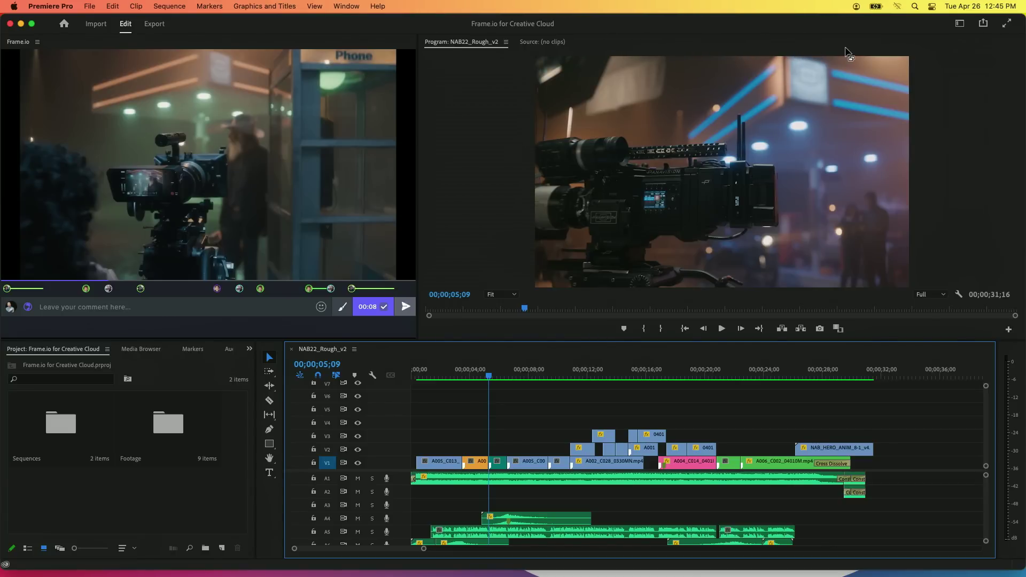
# Step: Open the workspace dropdown, with Review shown as the current workspace
pyautogui.click(958, 25)
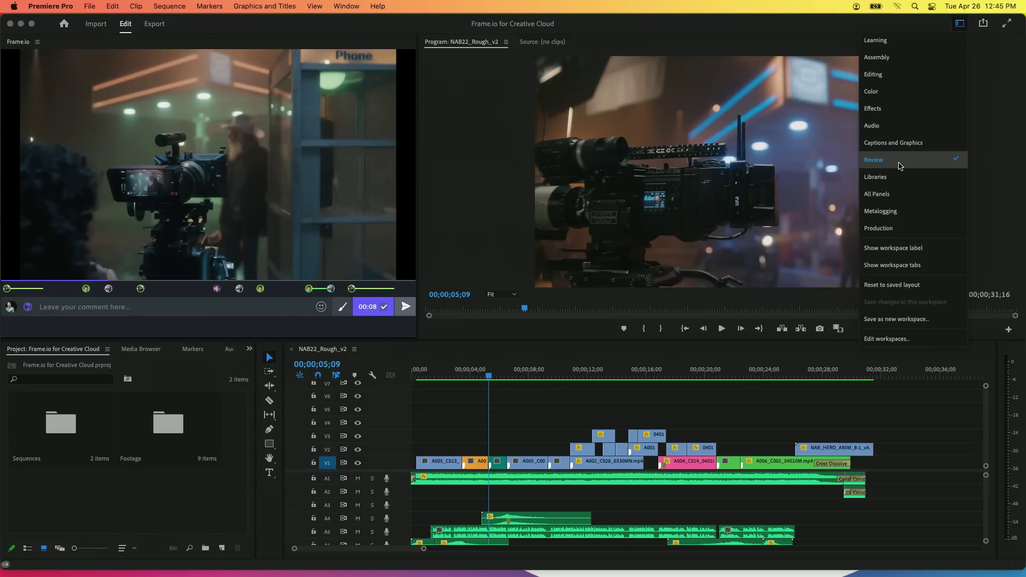
# Step: Check where Review with Frame.io sits under the Window menu, then dismiss the menu
pyautogui.click(346, 6)
pyautogui.moveTo(353, 21)
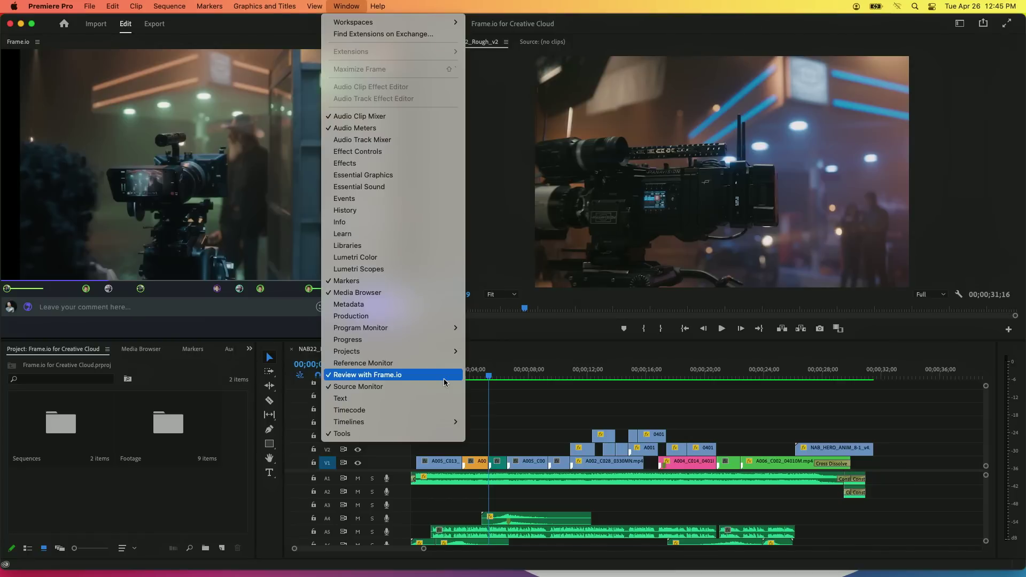
pyautogui.click(94, 135)
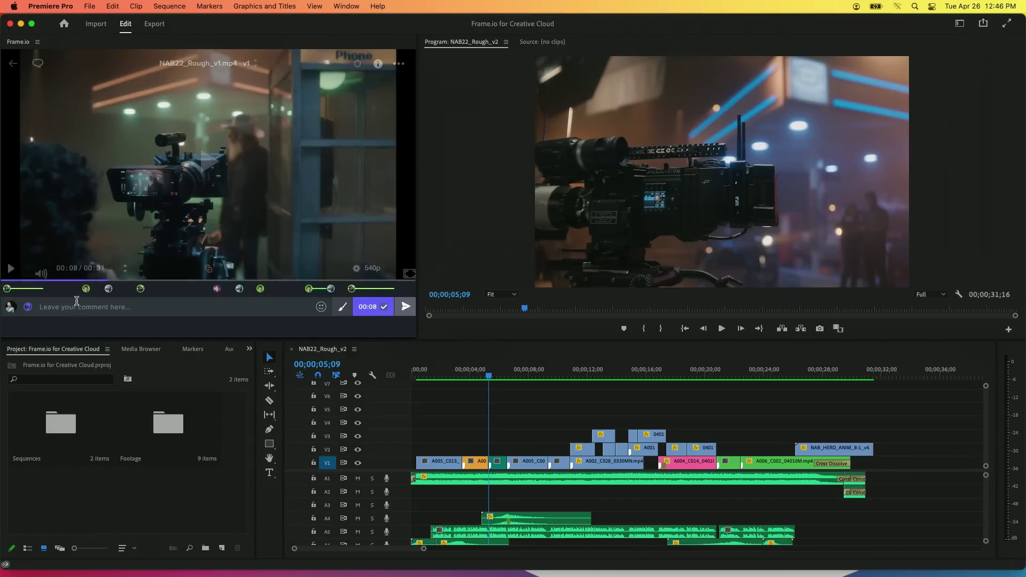
pyautogui.moveTo(141, 288)
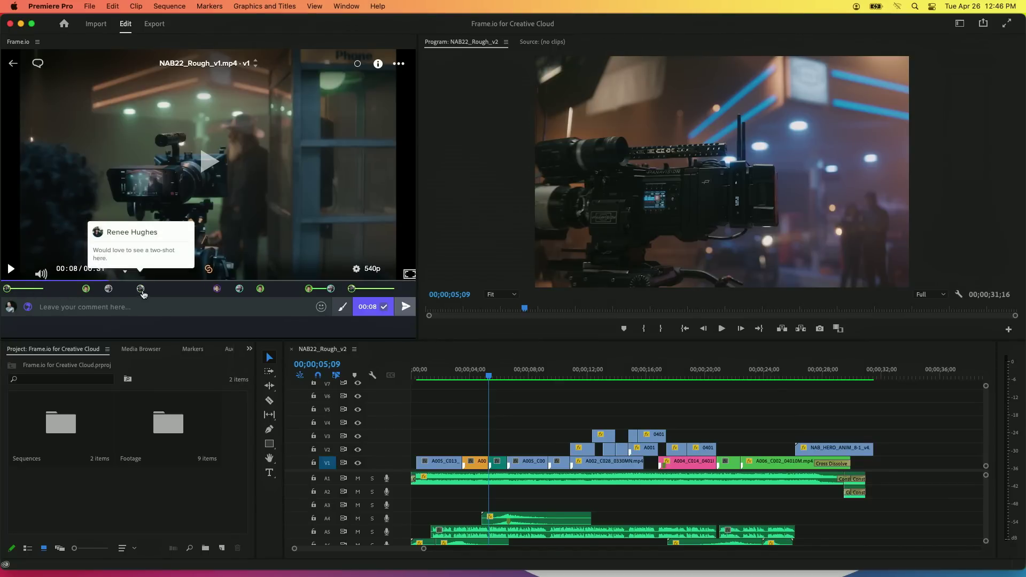
# Step: Step through the review comment markers from 00:10, ending on the 00:19 overlay comment
pyautogui.click(140, 290)
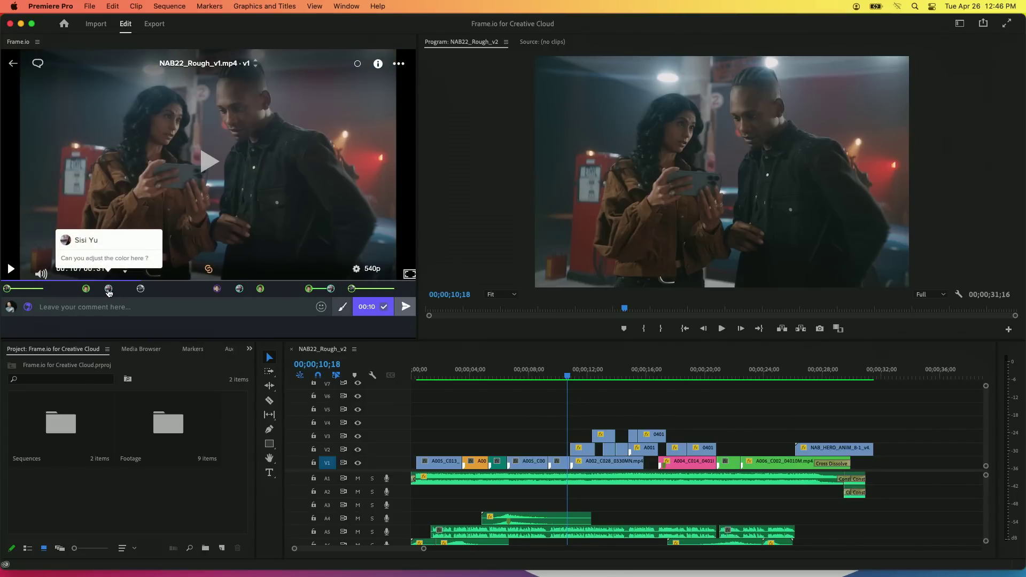
pyautogui.click(87, 290)
pyautogui.click(217, 290)
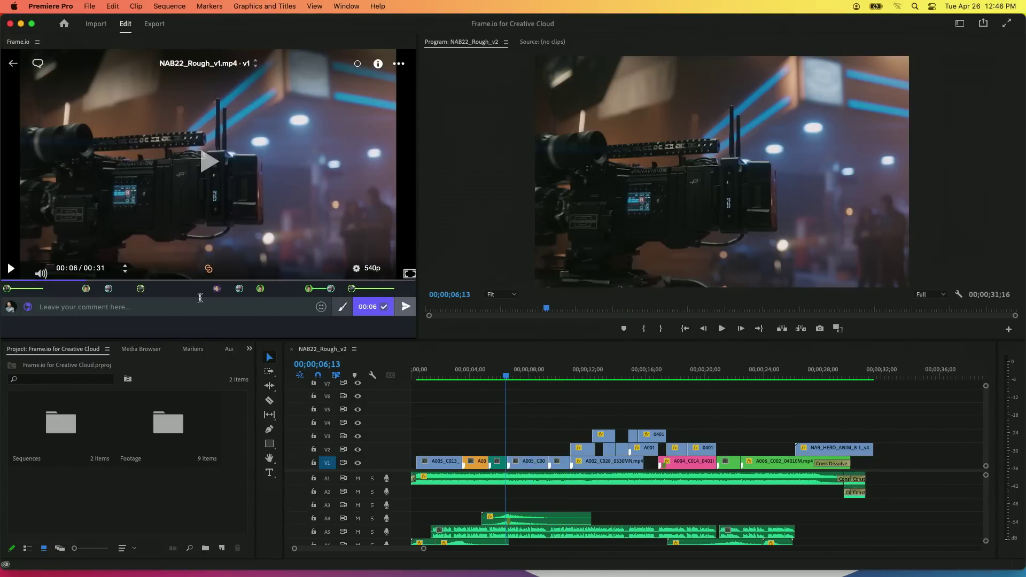
pyautogui.click(259, 290)
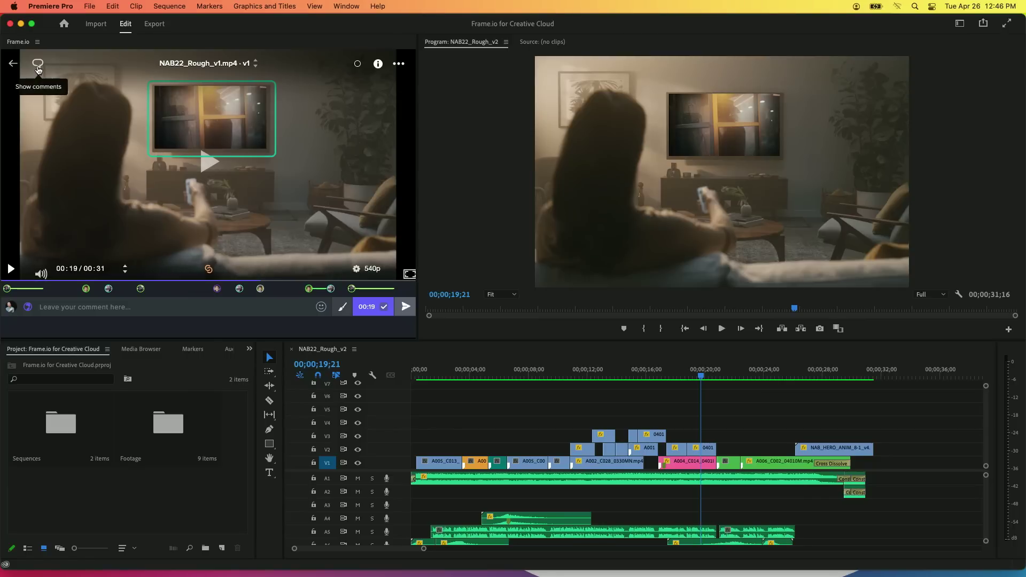
pyautogui.click(38, 63)
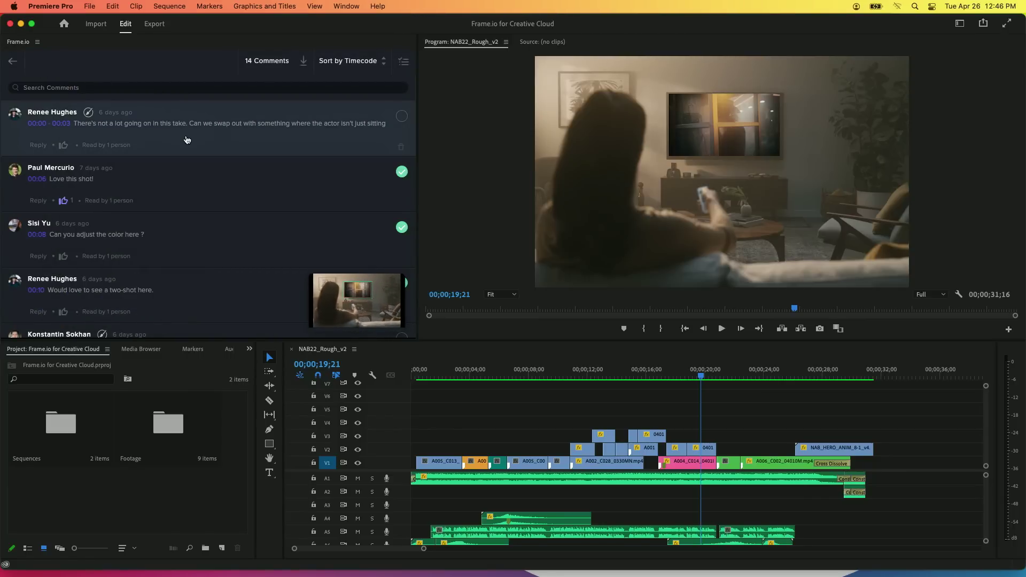
pyautogui.moveTo(191, 180)
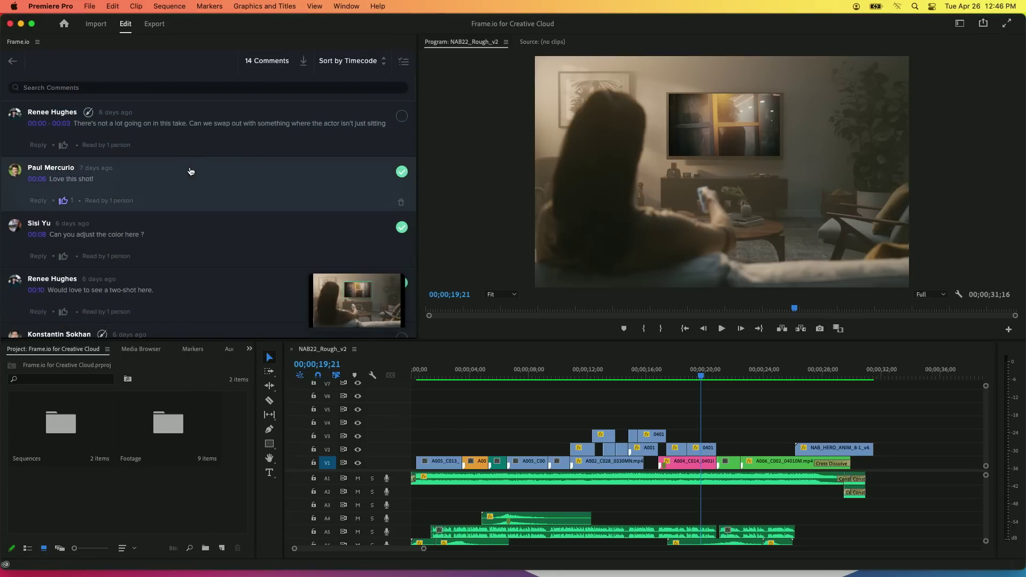
# Step: Visit the 'Love this shot' and color comments, start a reply, and hide completed comments
pyautogui.click(191, 170)
pyautogui.click(203, 227)
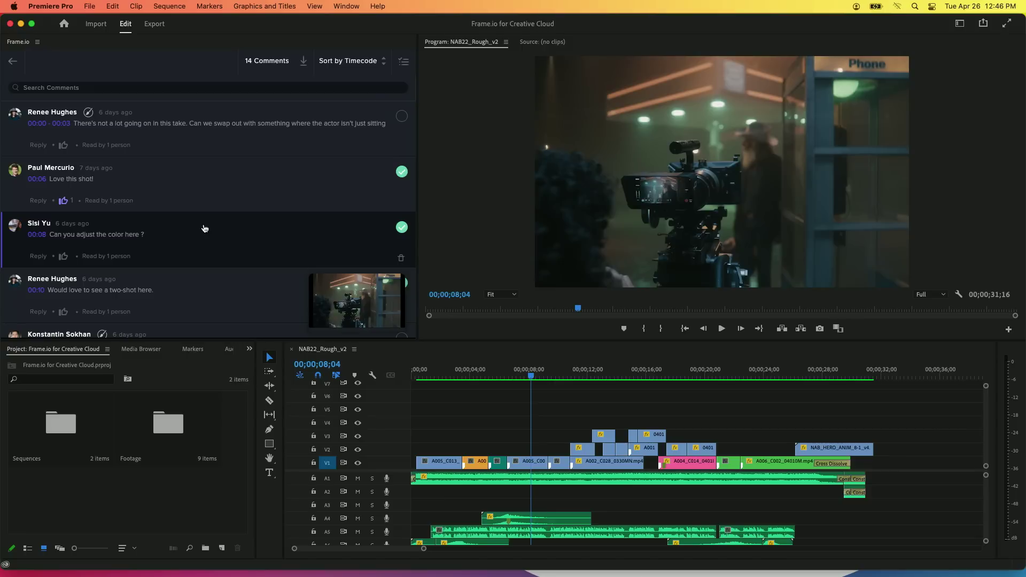
pyautogui.click(70, 206)
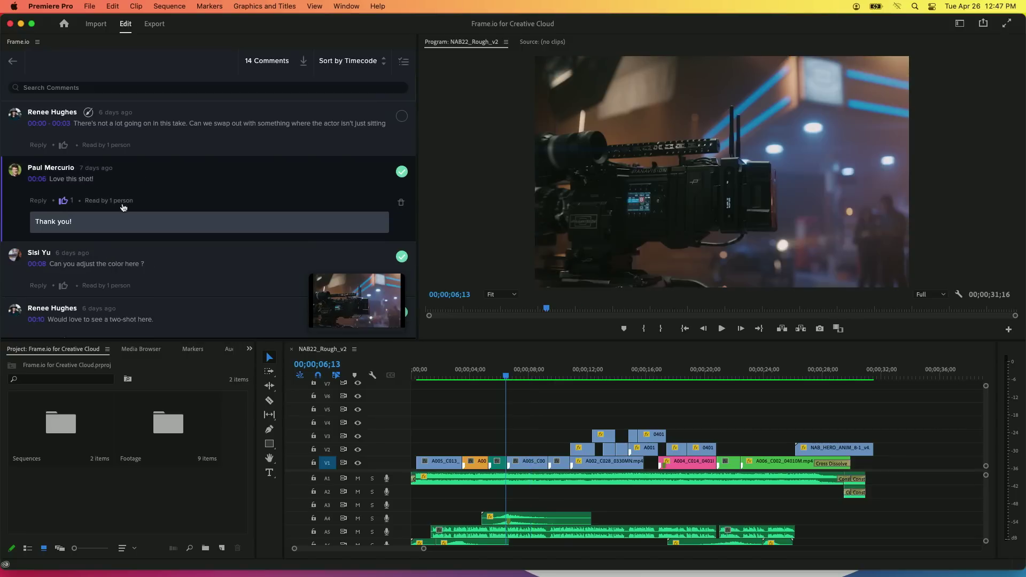
pyautogui.click(401, 207)
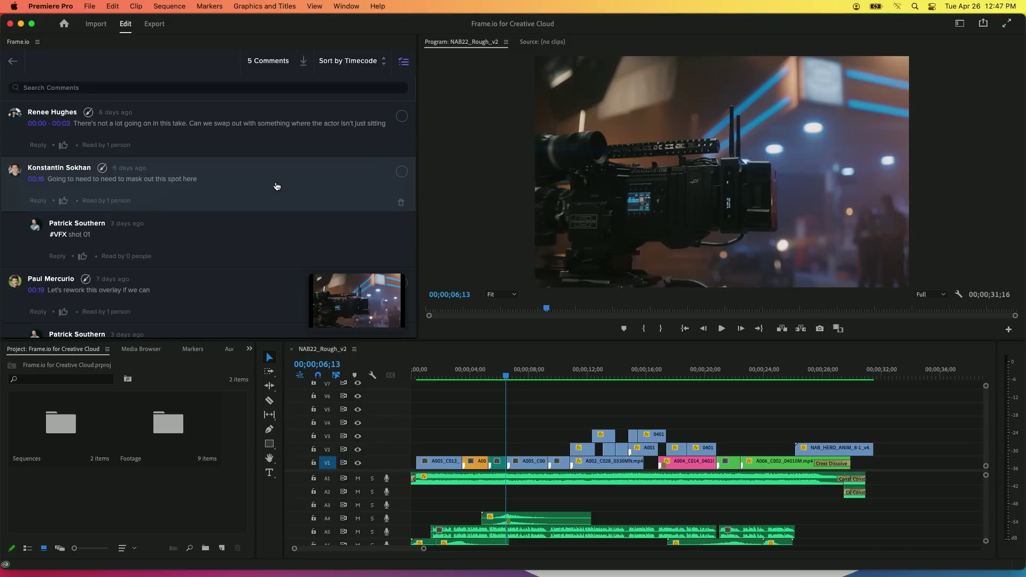
pyautogui.moveTo(444, 370); pyautogui.dragTo(419, 378)
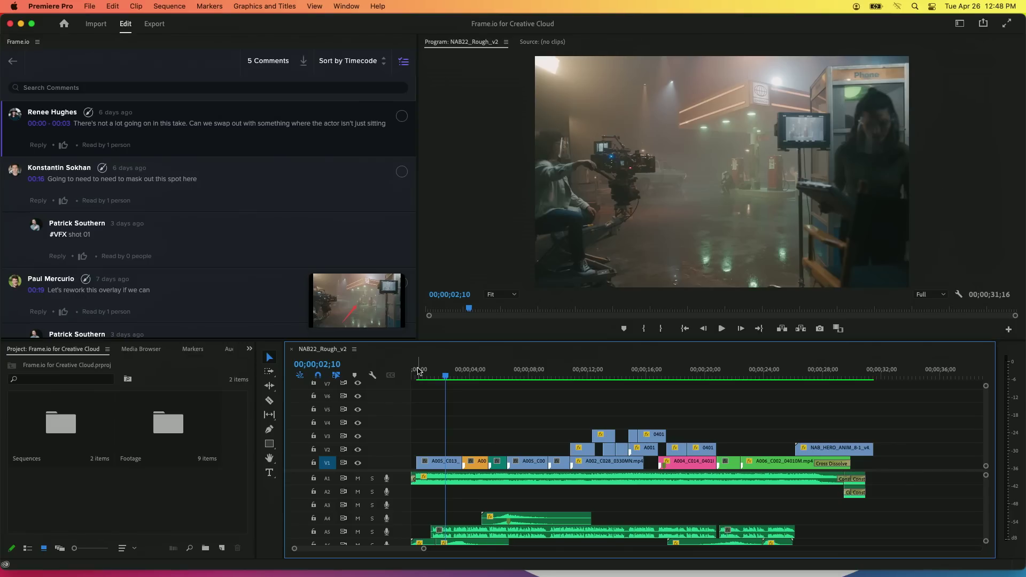
# Step: Browse from the NAB Commercial project into Selects and open A005_C015_040127.mov's actions
pyautogui.click(13, 61)
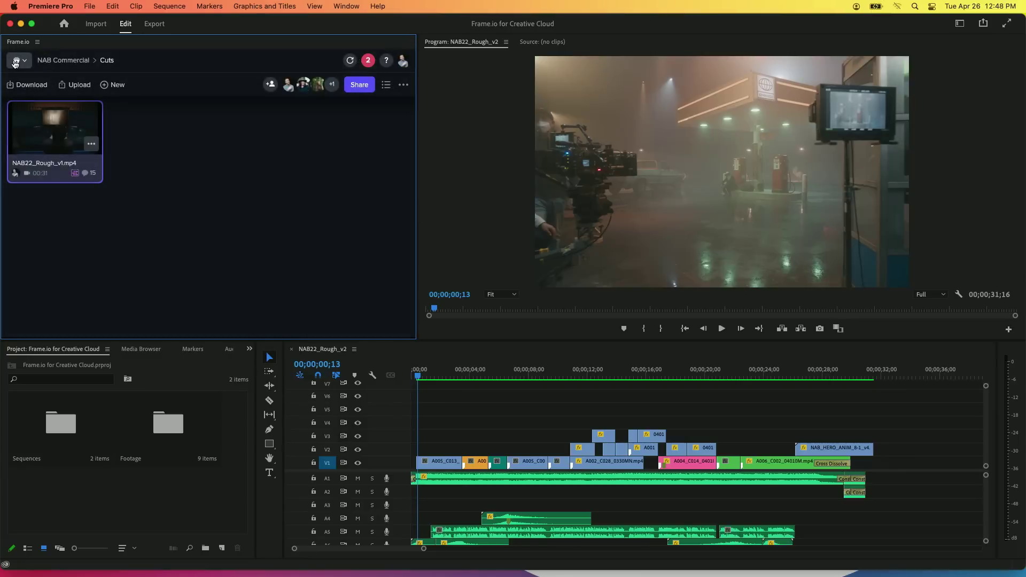
pyautogui.click(80, 61)
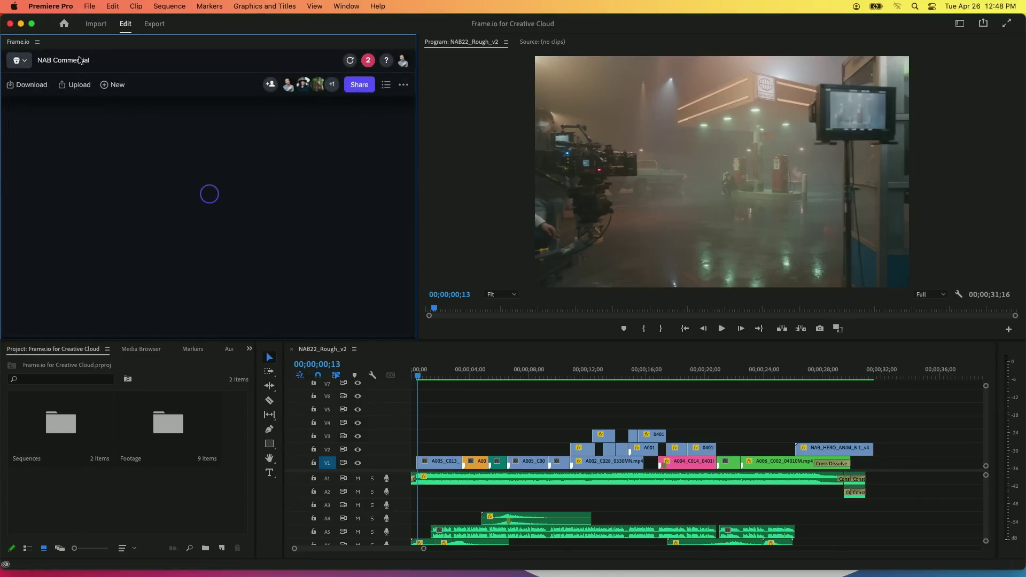
pyautogui.moveTo(259, 144)
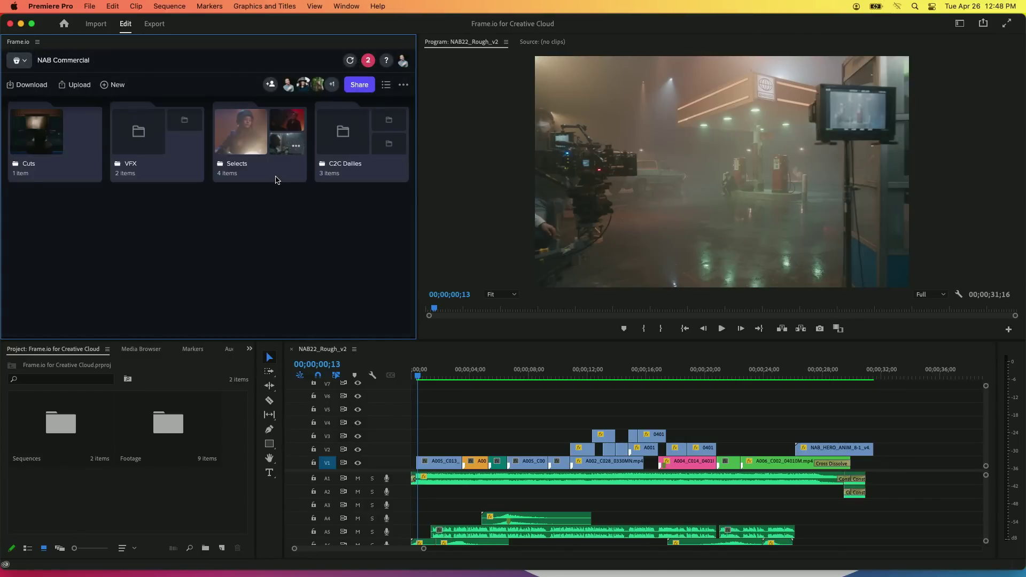
pyautogui.click(276, 181)
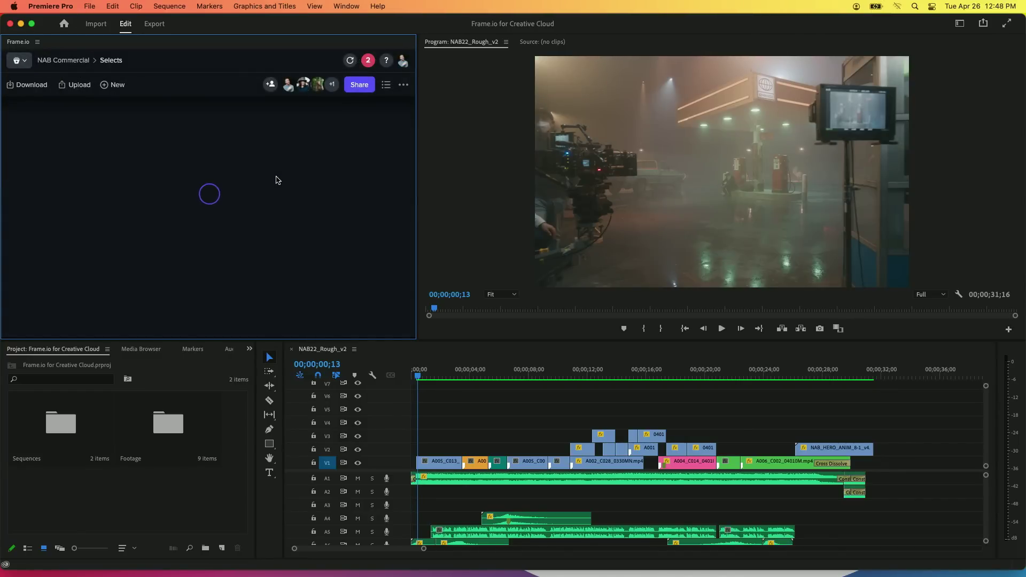
pyautogui.moveTo(360, 128)
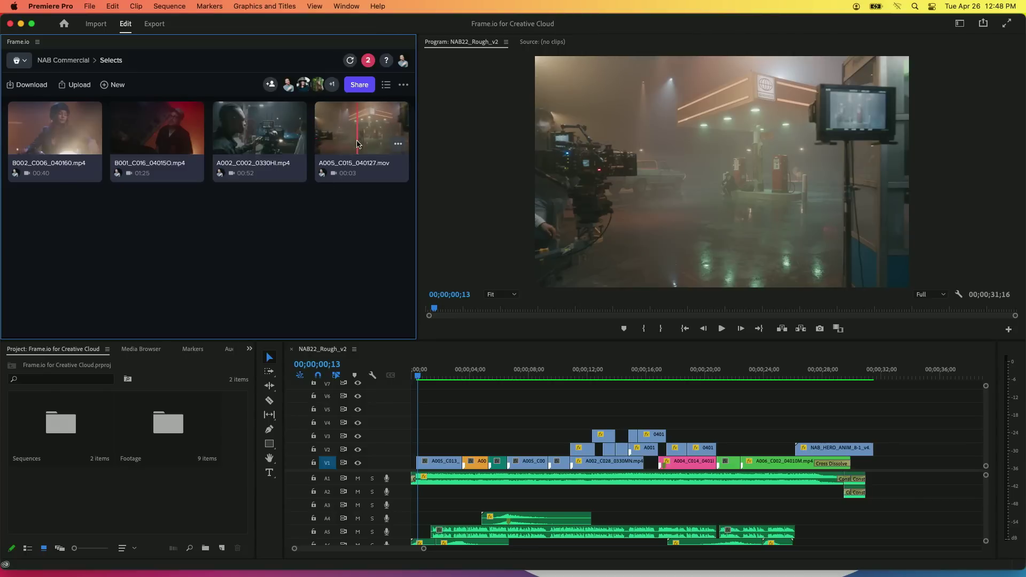
pyautogui.click(365, 145)
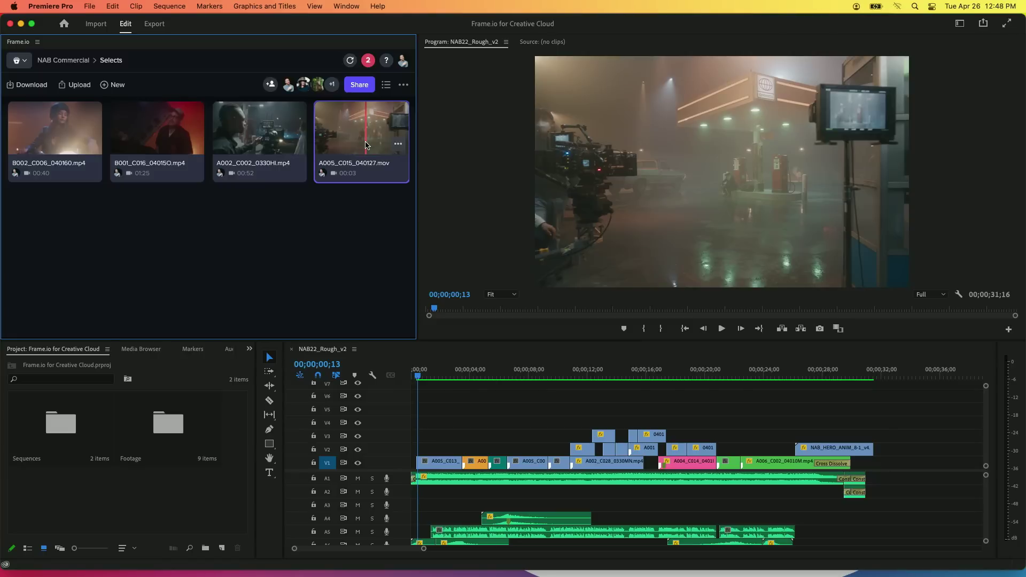
pyautogui.click(398, 144)
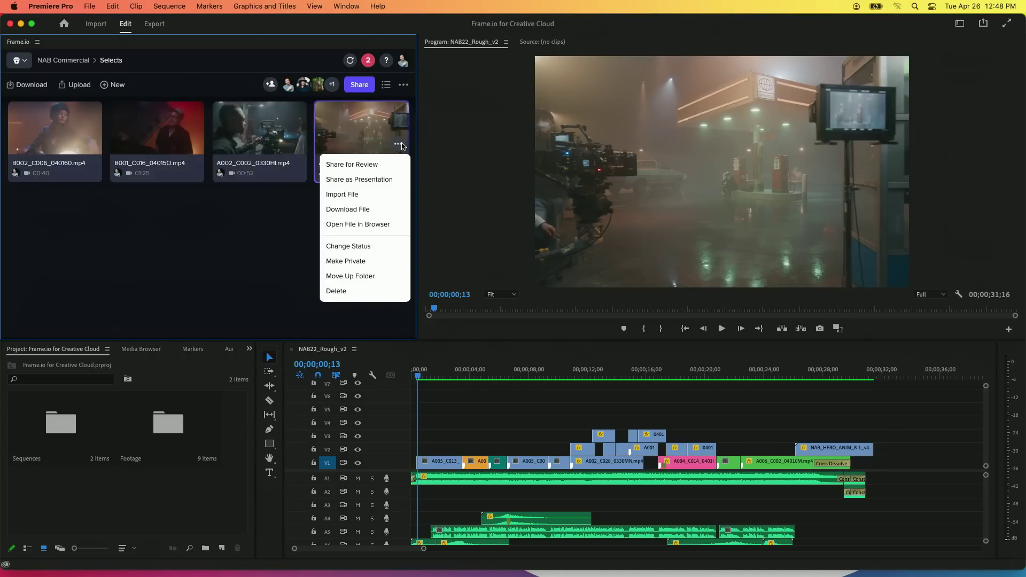
# Step: Import A005_C015_040127 as Original ProRes 1920x1080 and place it on V2 at the start
pyautogui.click(363, 194)
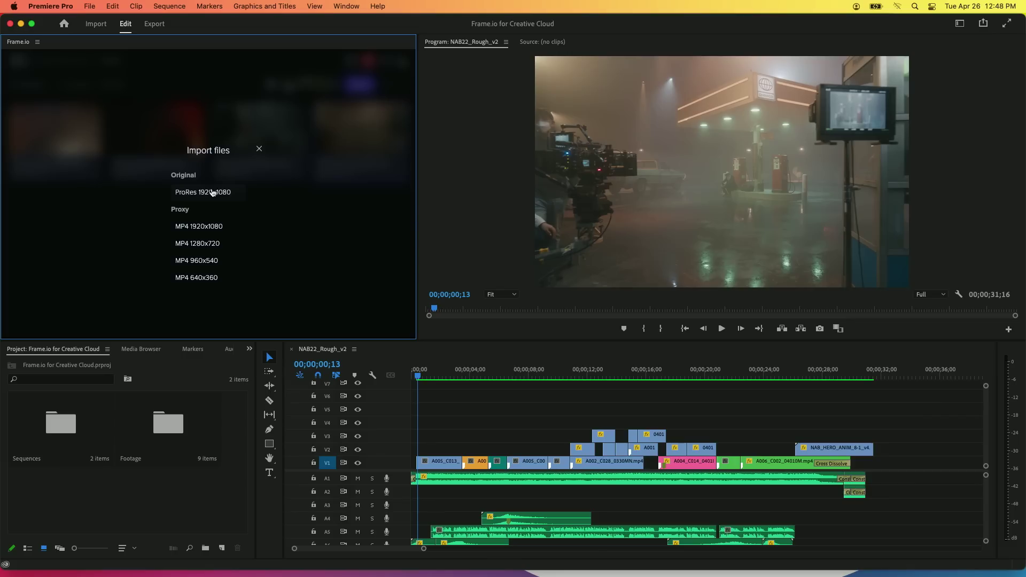
pyautogui.click(209, 233)
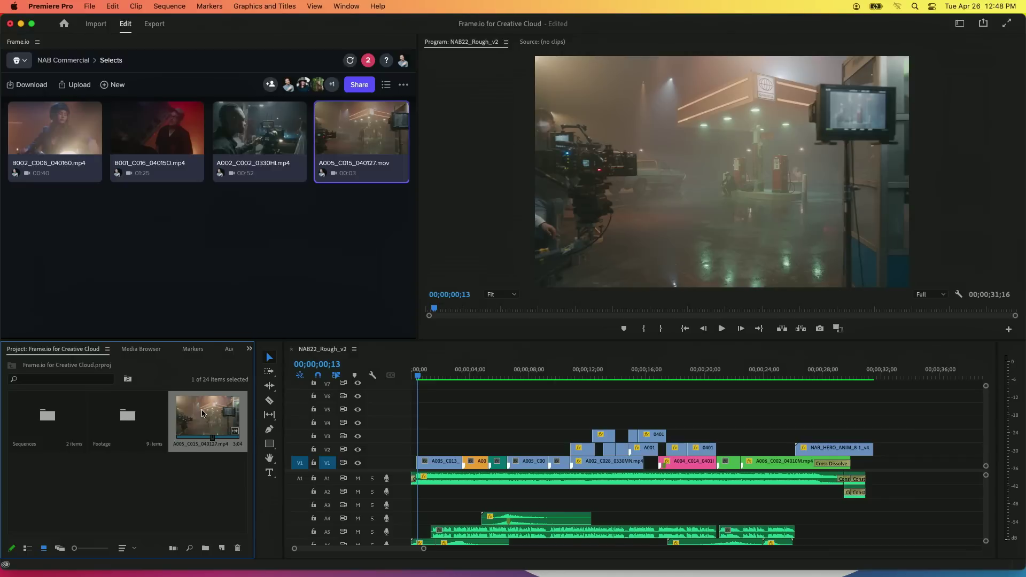
pyautogui.moveTo(205, 414); pyautogui.dragTo(415, 447)
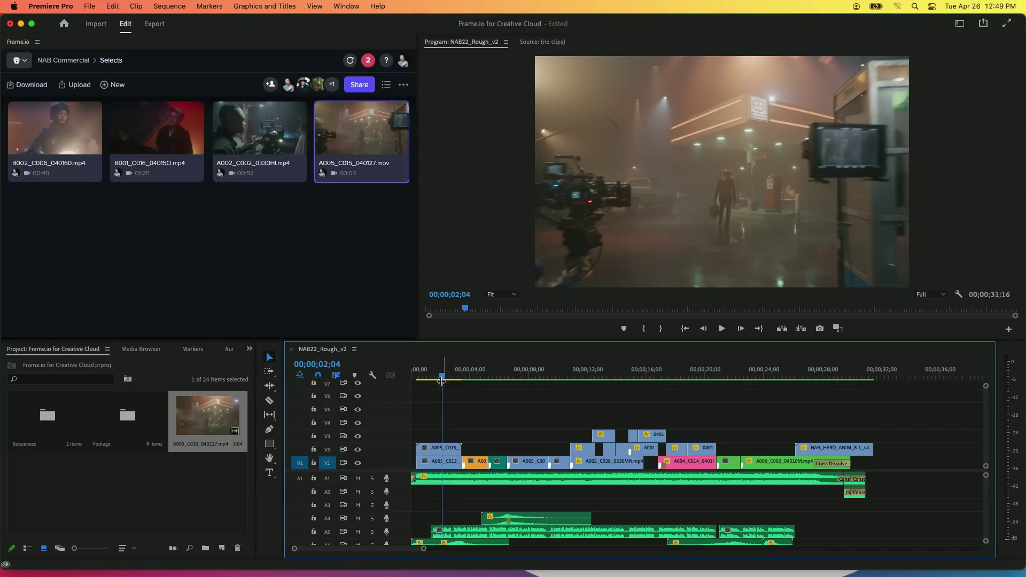
pyautogui.click(312, 301)
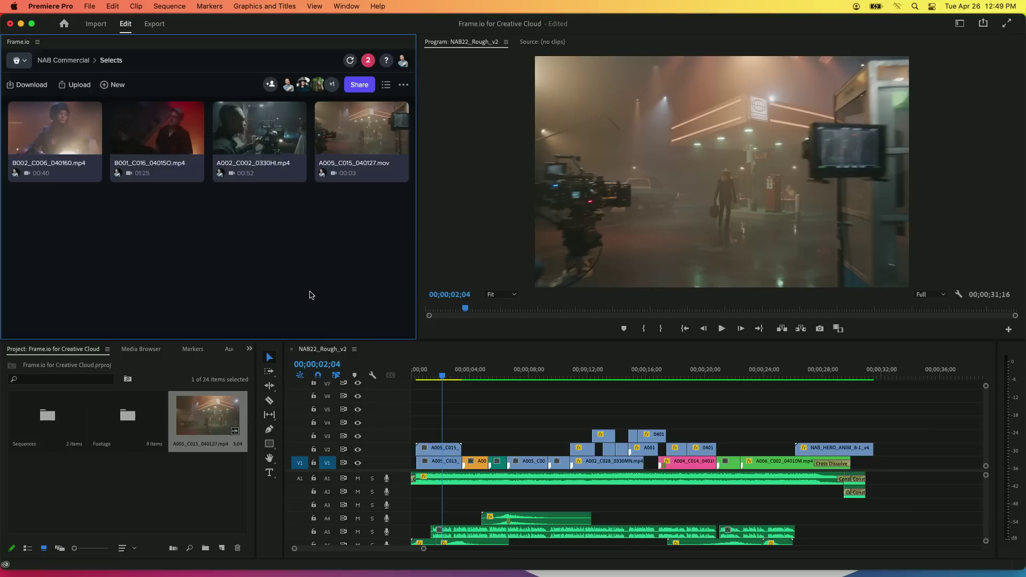
pyautogui.click(270, 84)
pyautogui.write('skatz')
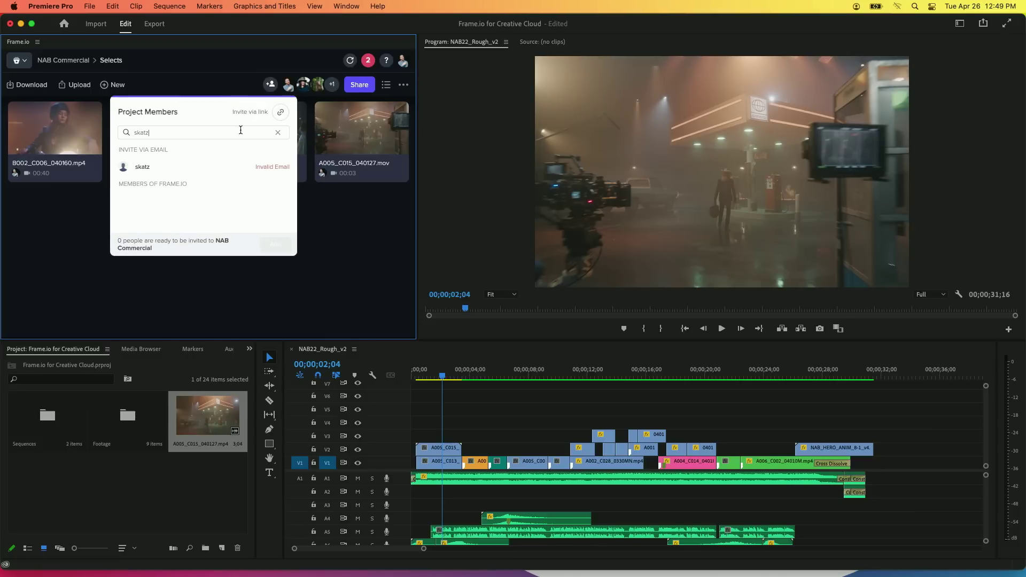
pyautogui.write('frame.io')
pyautogui.press('Return')
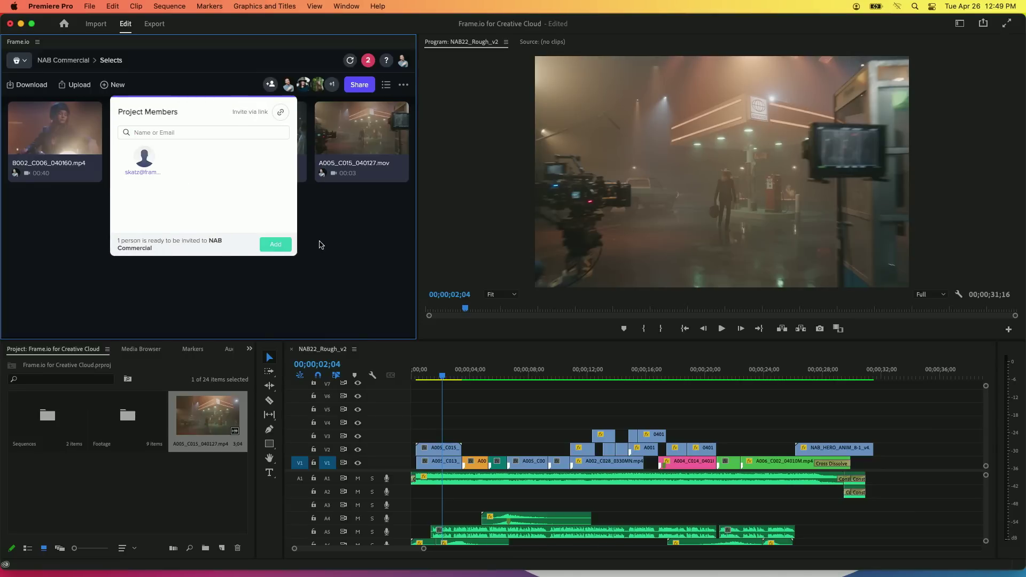
pyautogui.click(319, 244)
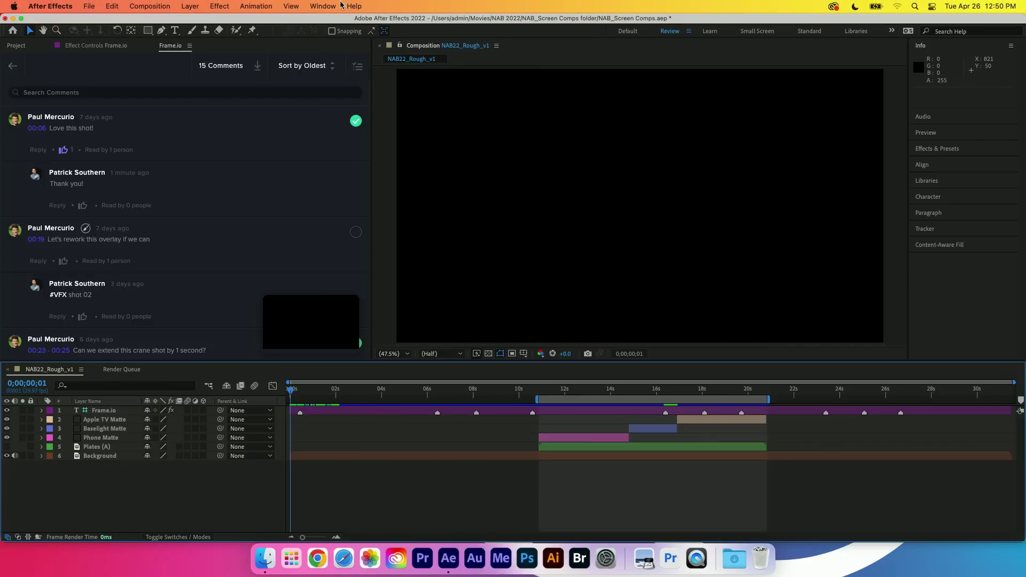
pyautogui.click(323, 6)
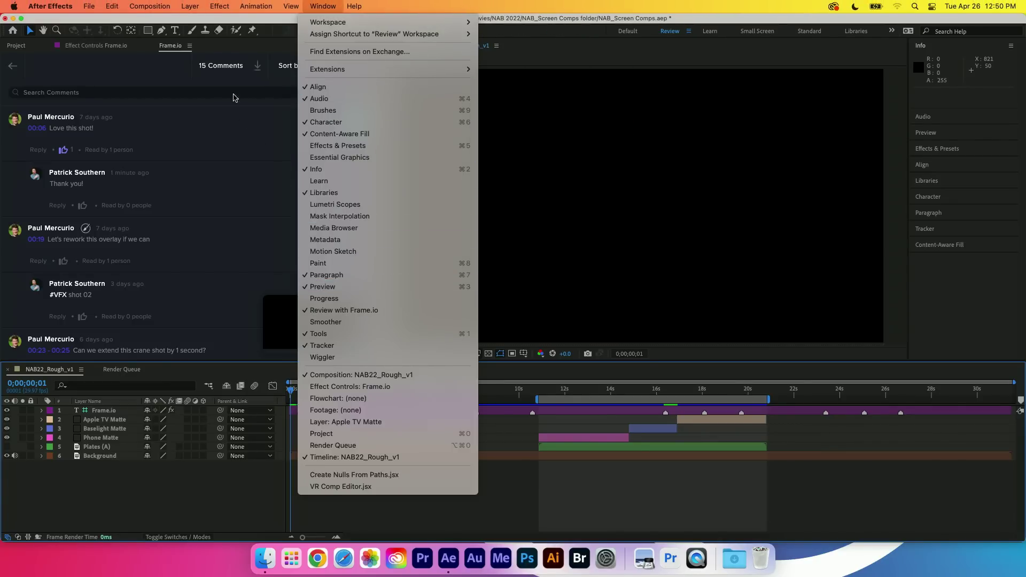
pyautogui.click(148, 62)
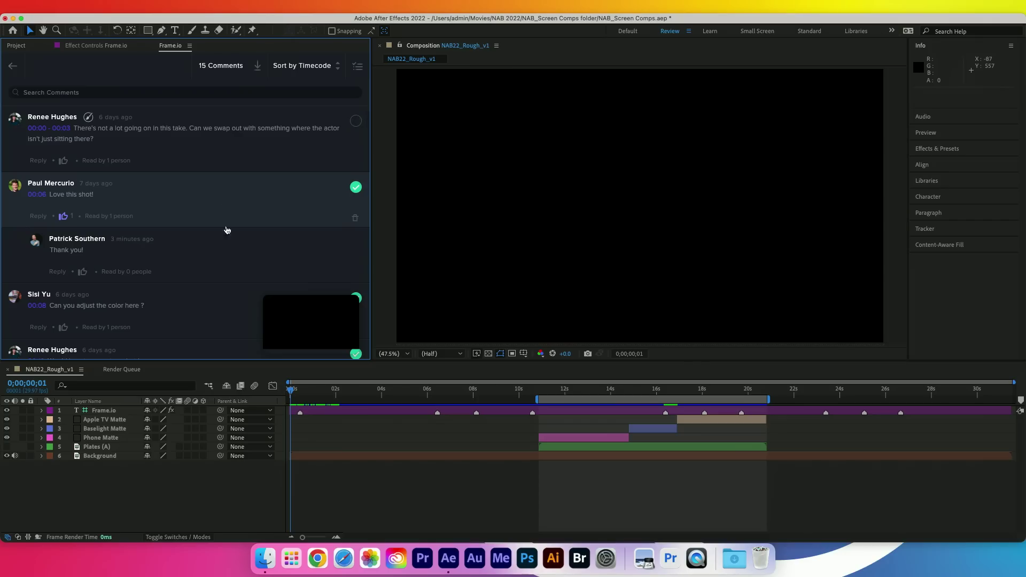
pyautogui.click(222, 238)
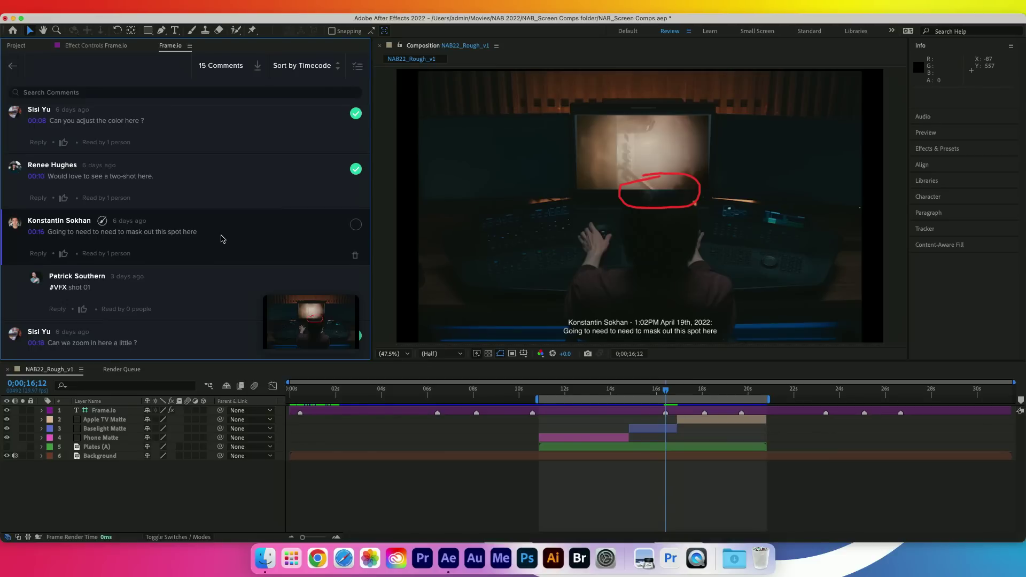
# Step: Hide the Frame.io annotation layer and return to the NAB Commercial Cuts folder
pyautogui.click(8, 410)
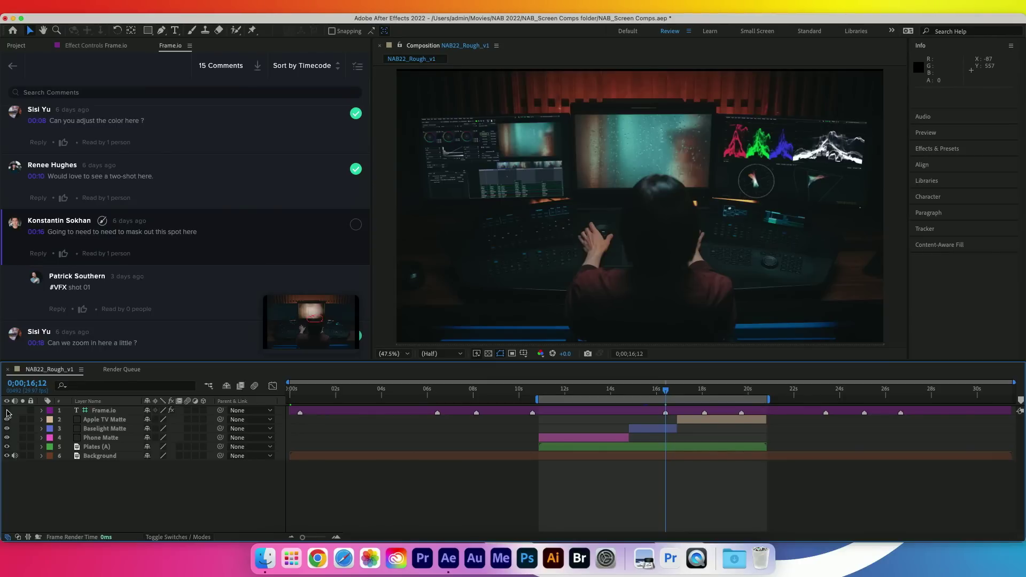
pyautogui.click(12, 65)
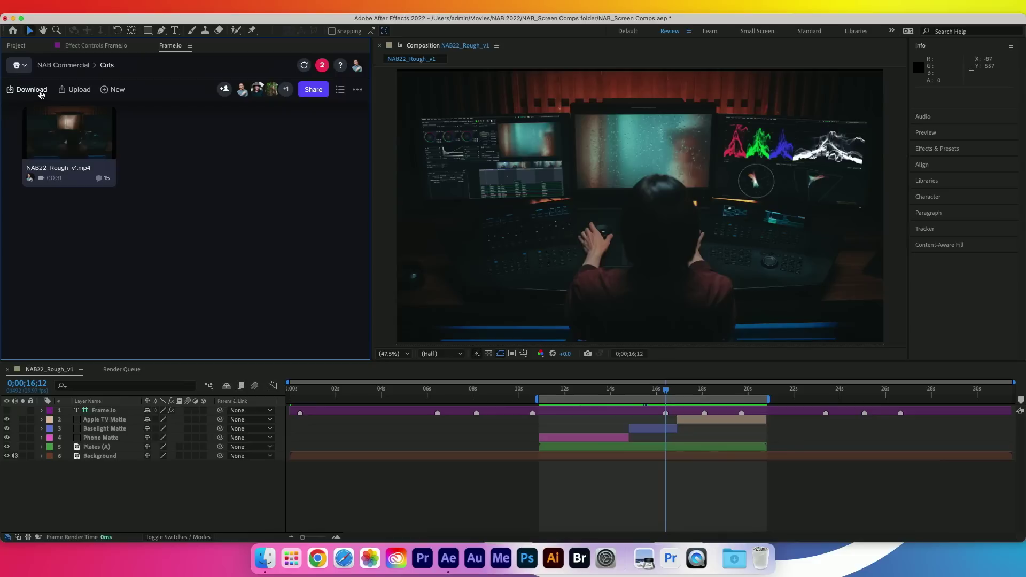
pyautogui.click(80, 90)
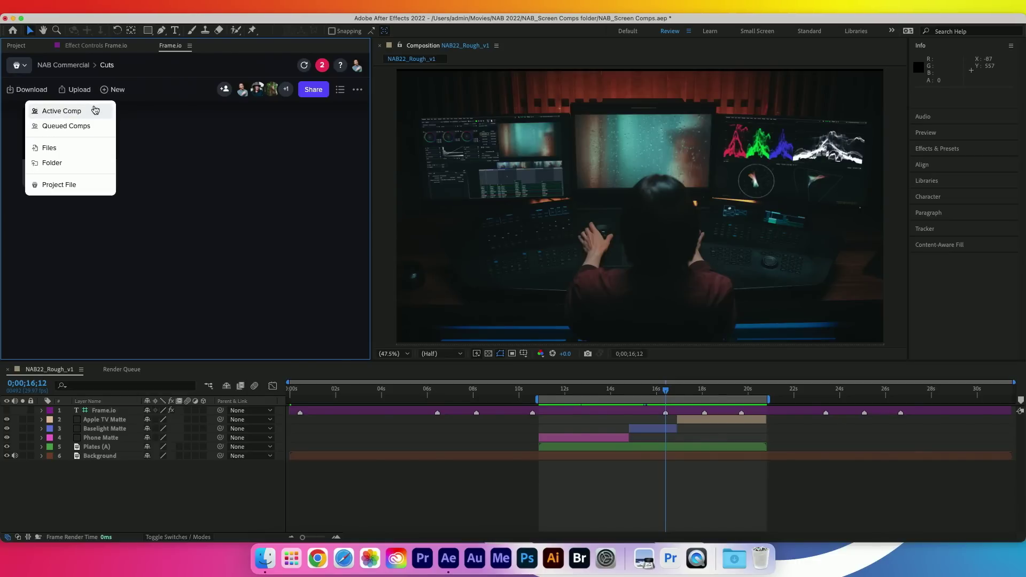
# Step: Upload the active comp as From Sarah with High Quality, Best Settings and Work Area range
pyautogui.click(94, 111)
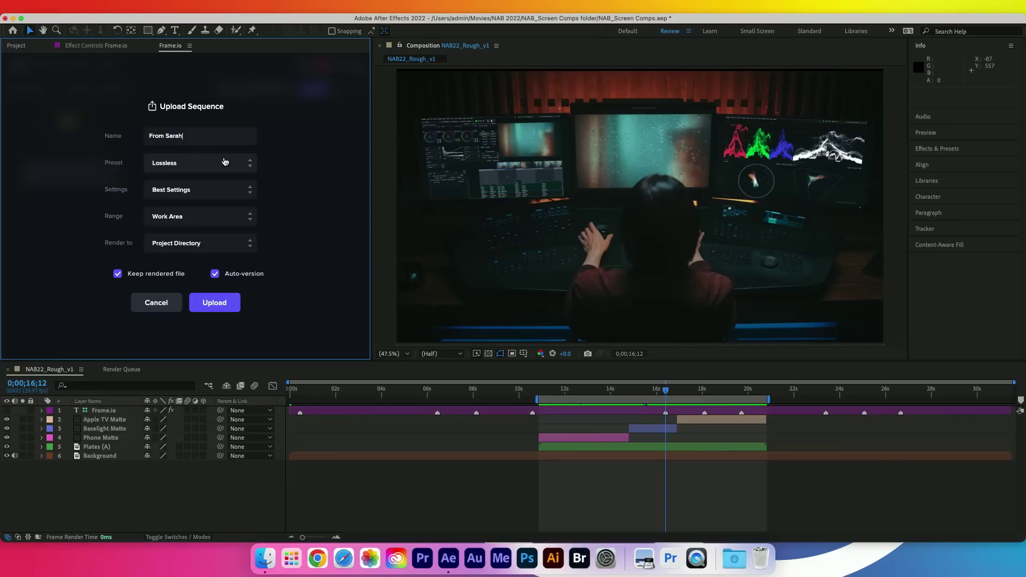
pyautogui.click(225, 162)
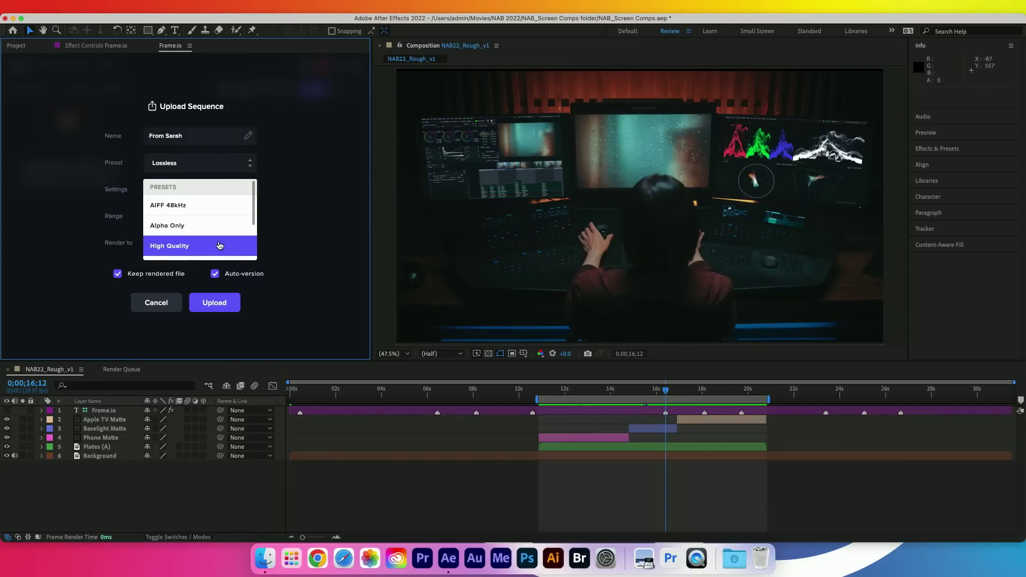
pyautogui.click(218, 247)
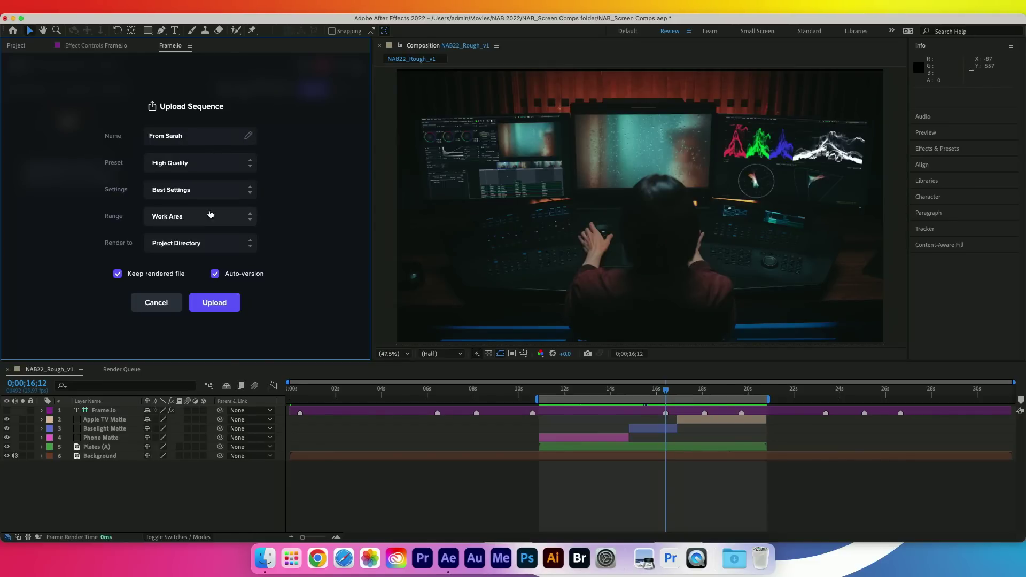
pyautogui.click(207, 197)
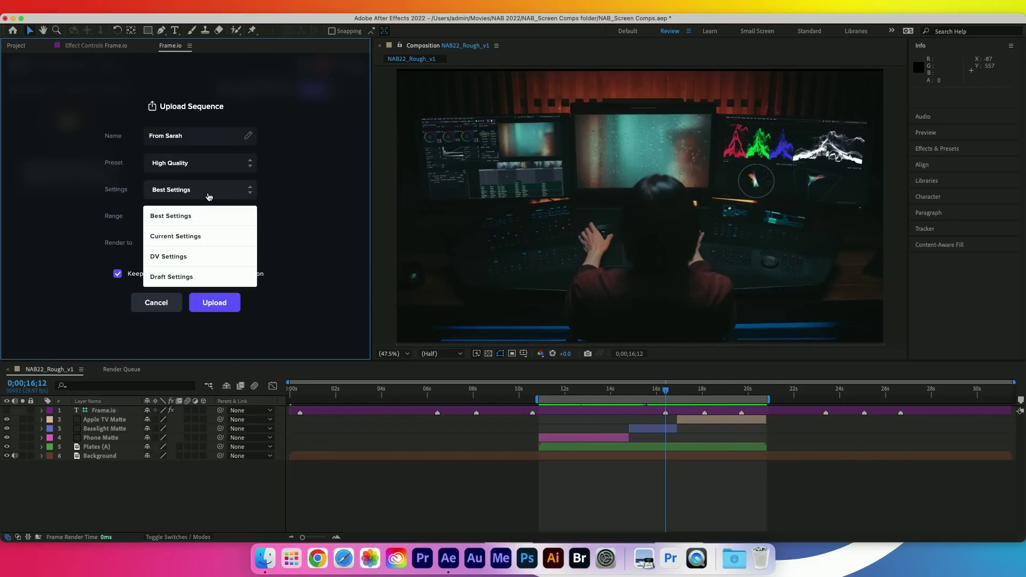
pyautogui.click(293, 194)
pyautogui.click(226, 222)
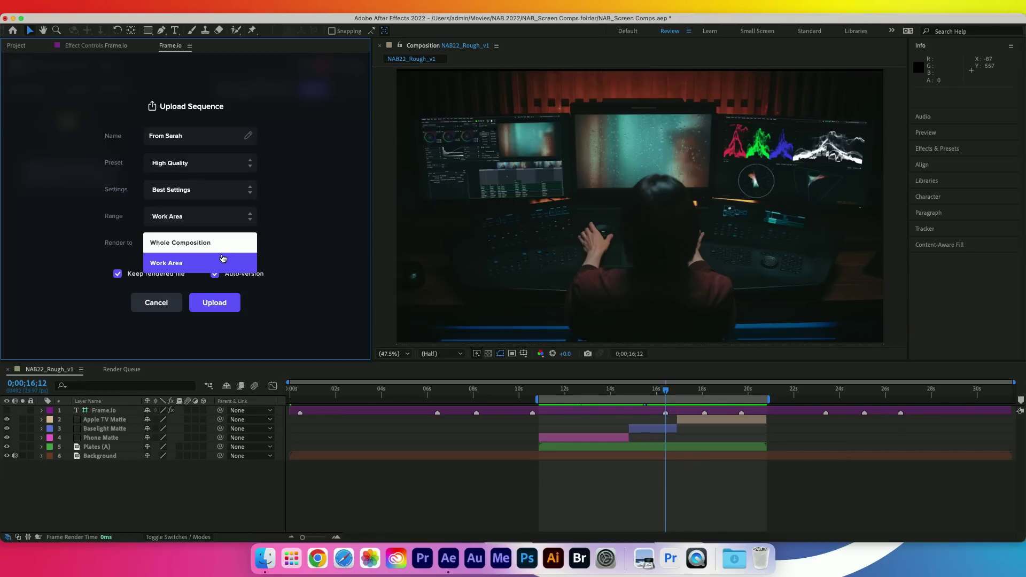
pyautogui.click(218, 260)
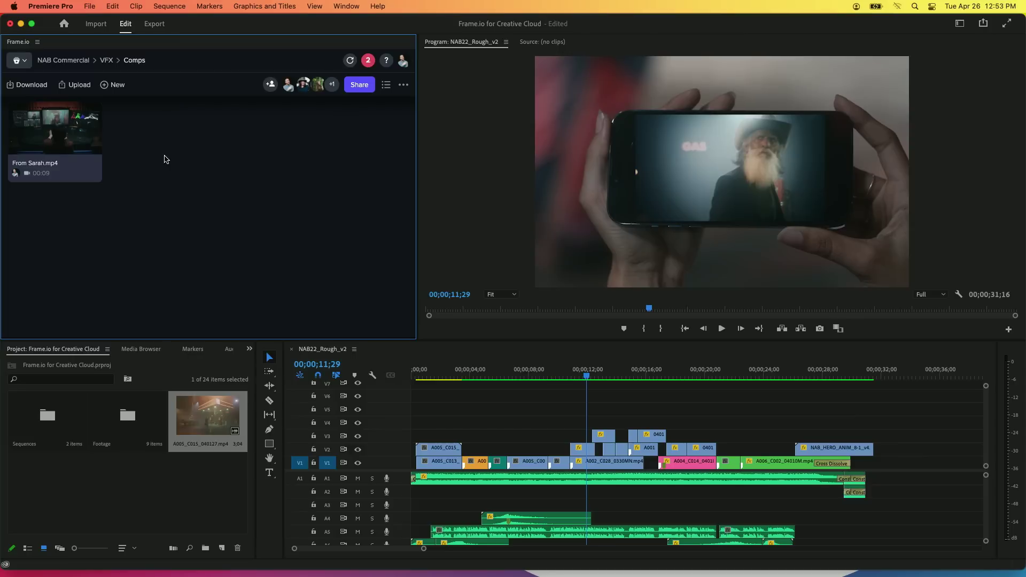
pyautogui.moveTo(62, 142)
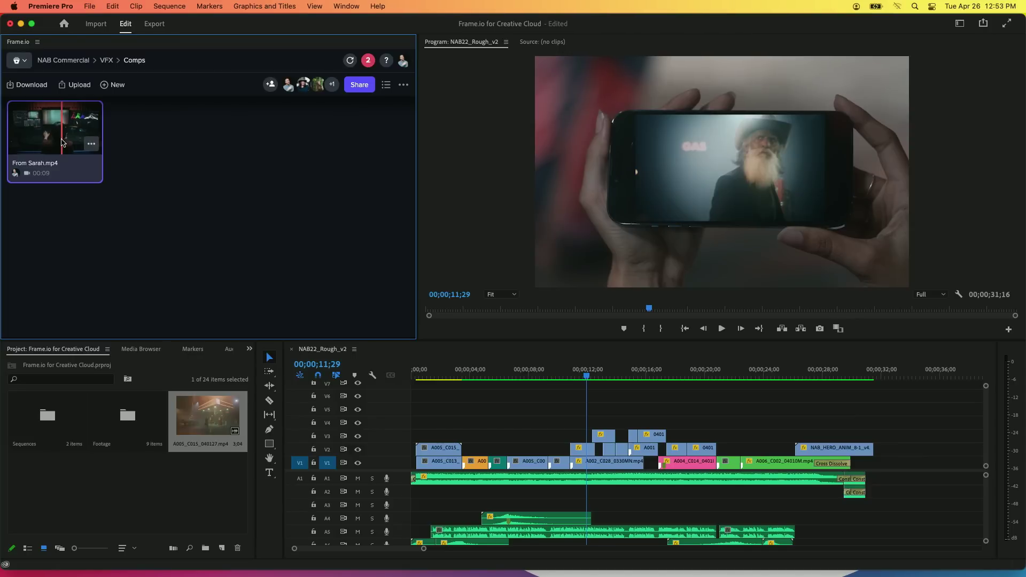
# Step: Import From Sarah.mp4, place it on V4 at the playhead, and review it around 16;18
pyautogui.moveTo(62, 142); pyautogui.dragTo(72, 477)
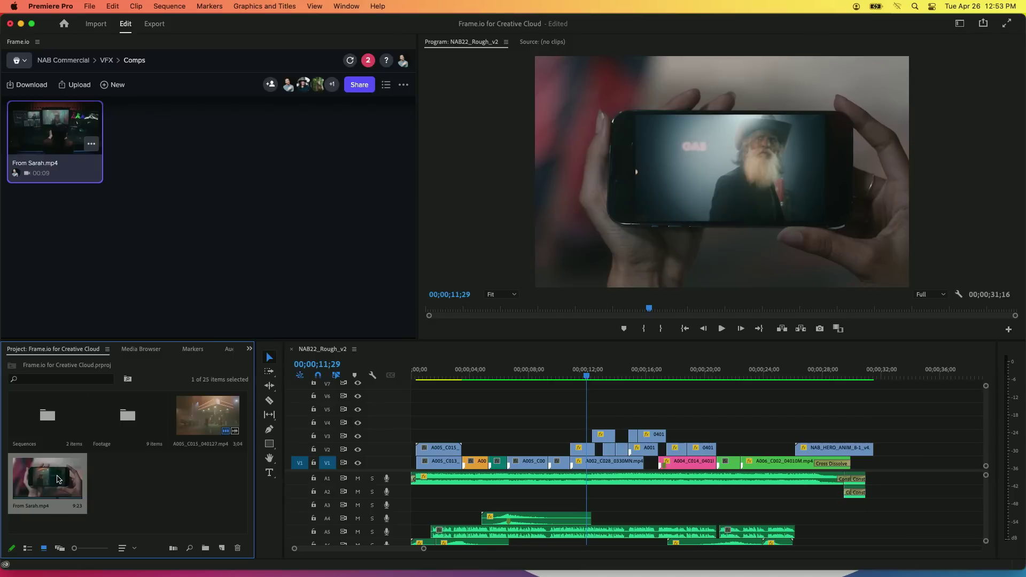
pyautogui.moveTo(254, 478); pyautogui.dragTo(593, 420)
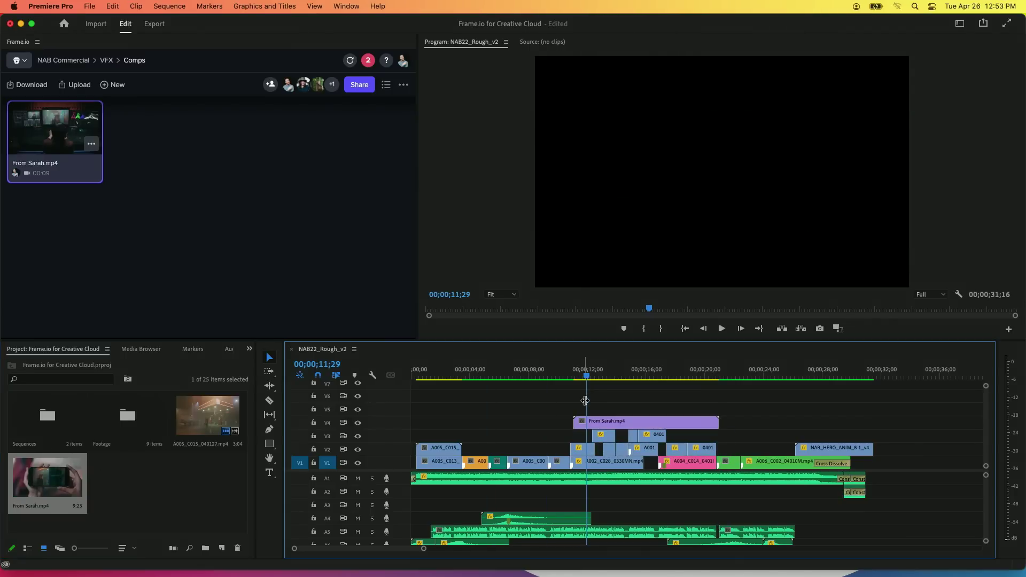
pyautogui.moveTo(586, 377); pyautogui.dragTo(673, 374)
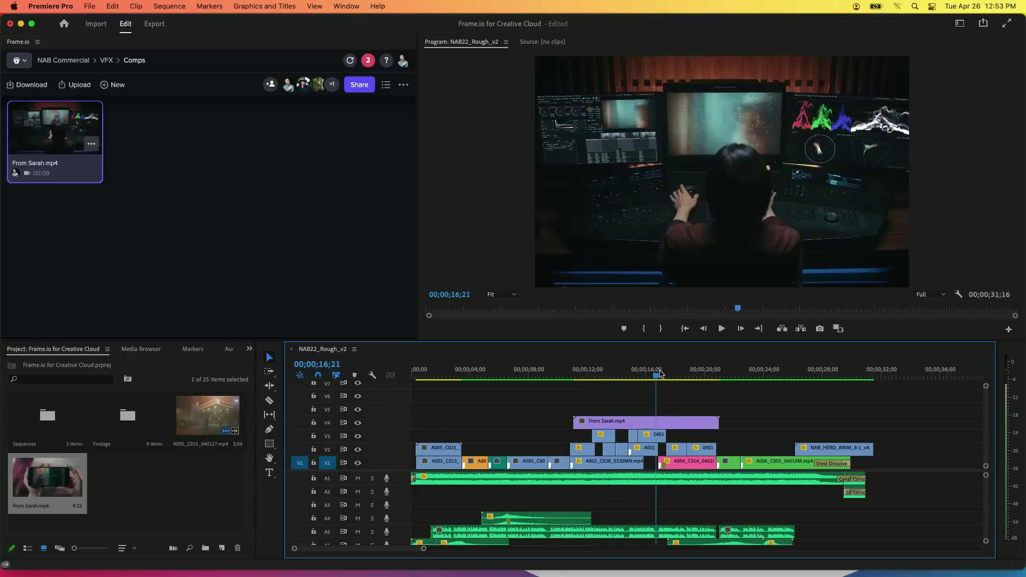
pyautogui.moveTo(673, 373); pyautogui.dragTo(653, 374)
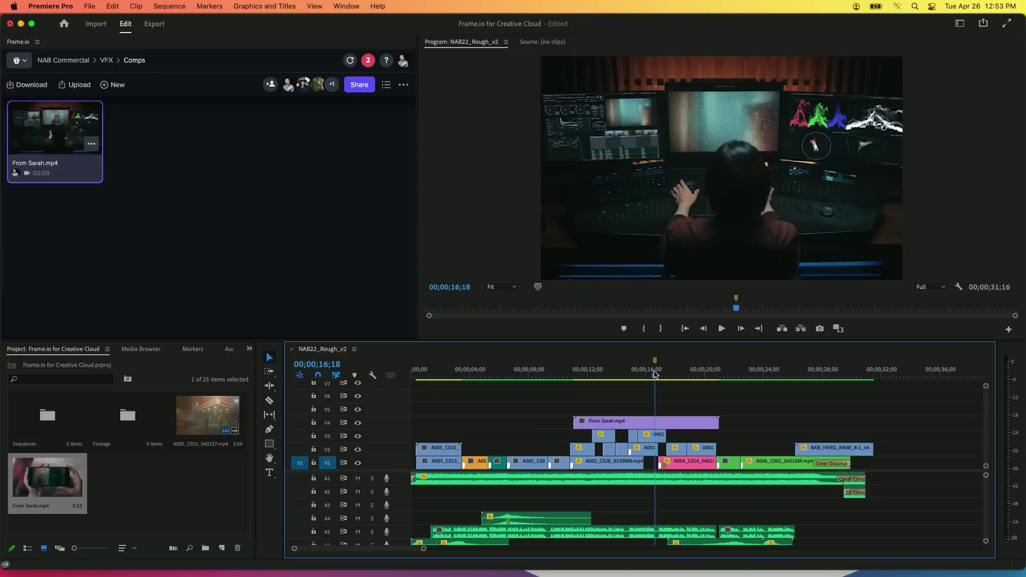
# Step: Mark the VFX shot on the timeline and show the Frame.io upload choices
pyautogui.doubleClick(654, 370)
pyautogui.press('Return')
pyautogui.click(288, 195)
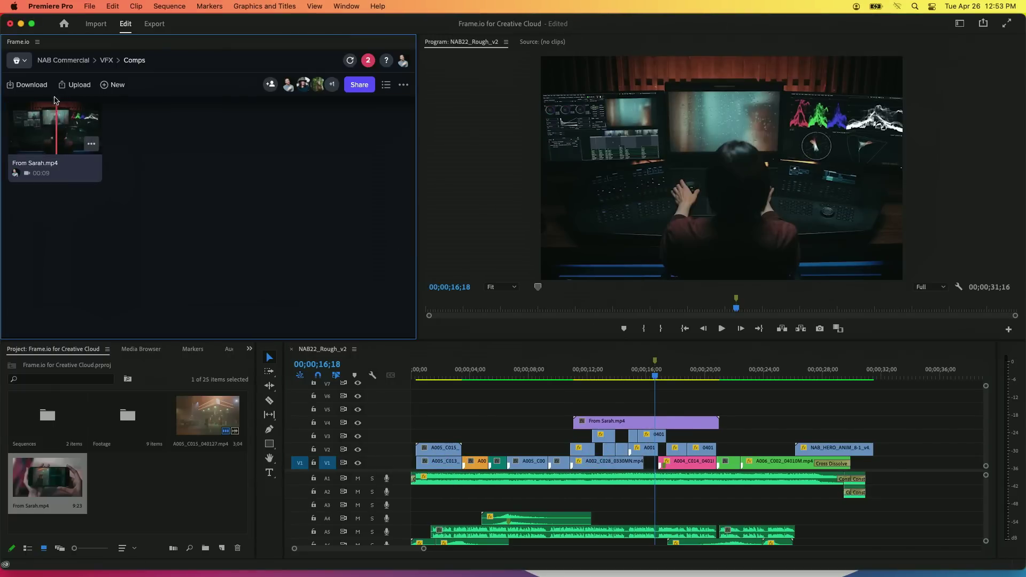
pyautogui.click(74, 89)
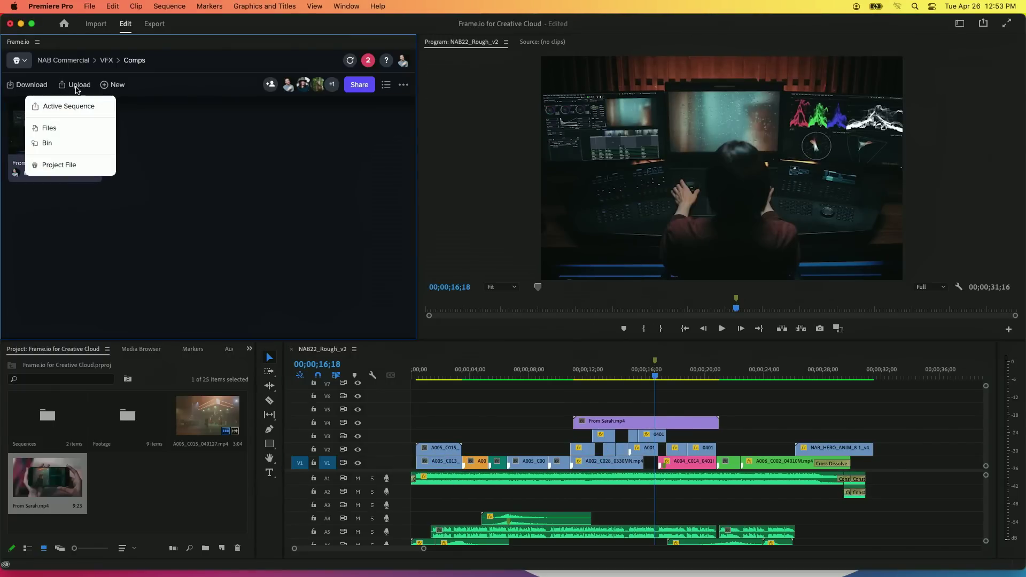
# Step: Upload NAB22_Rough_v3 to Frame.io as Web 1080 with marker comments and create a review link
pyautogui.click(100, 107)
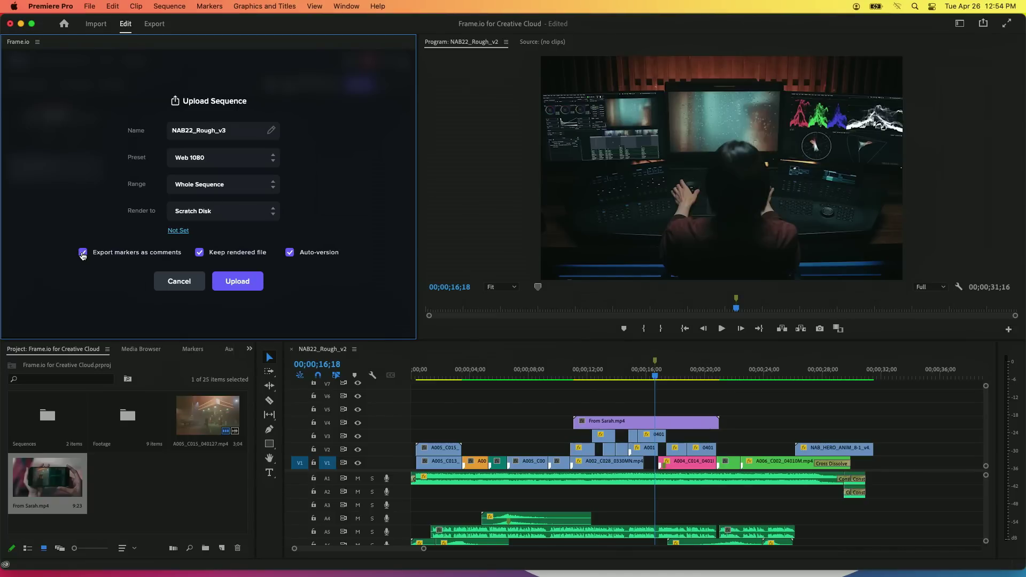
pyautogui.click(252, 288)
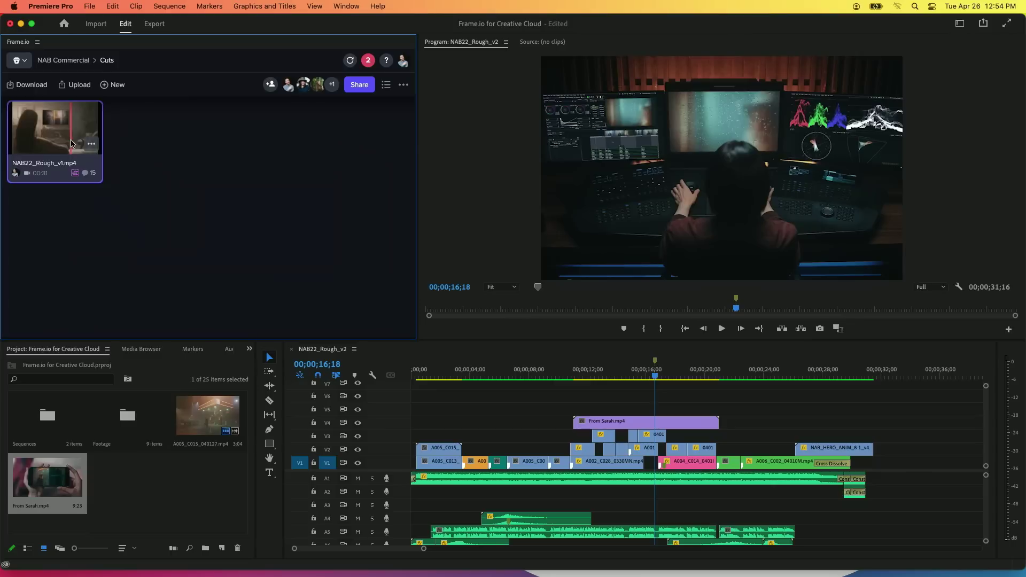
pyautogui.click(359, 84)
pyautogui.click(347, 120)
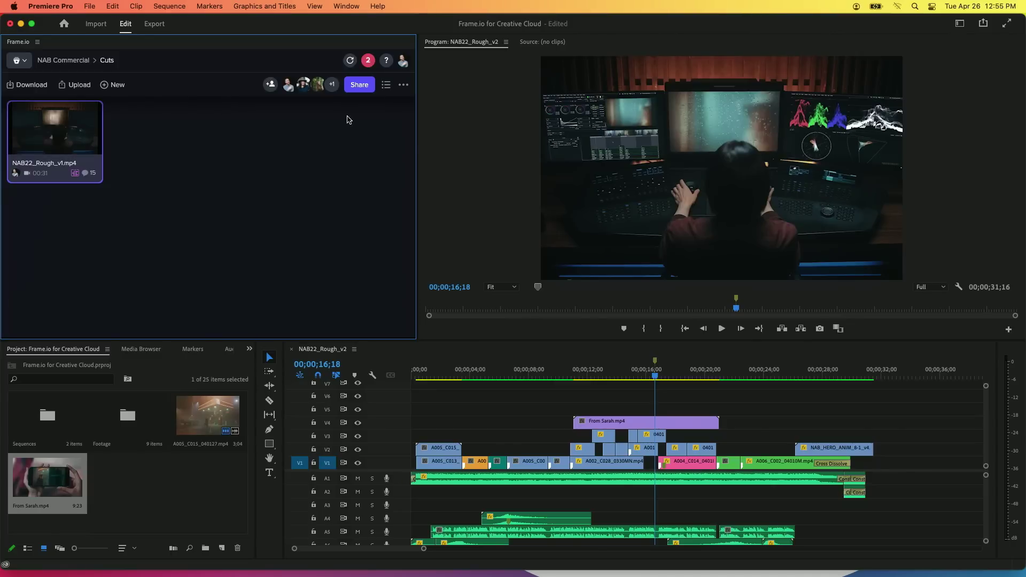